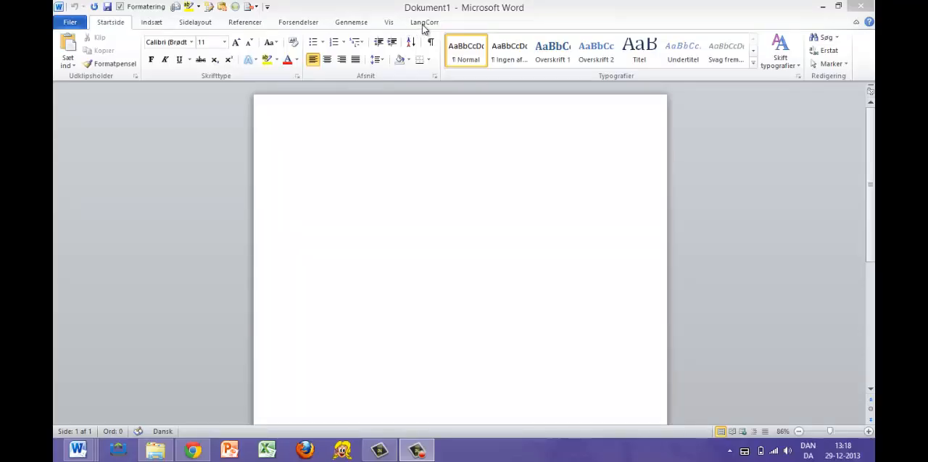
Switch to the "Crossing" essay and attach the LangCorr concord comment "Without –s when plural" to "recalls" in the first paragraph.
left_click(424, 22)
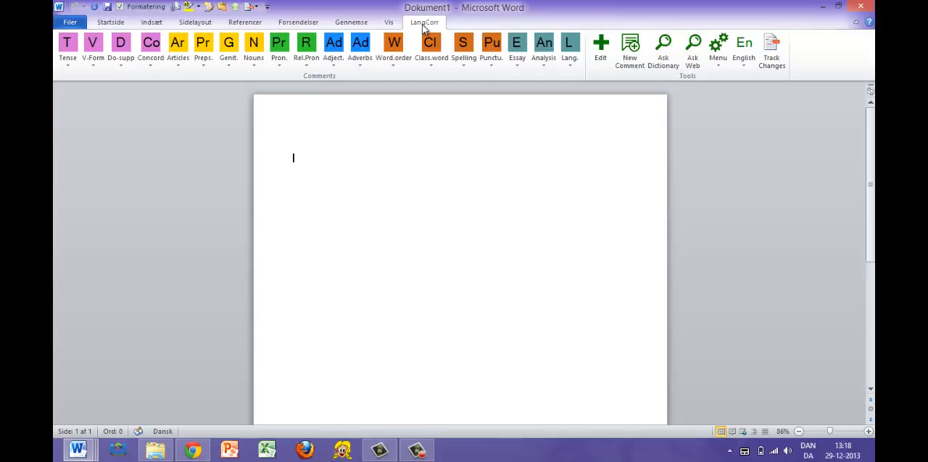
key("alt+Tab")
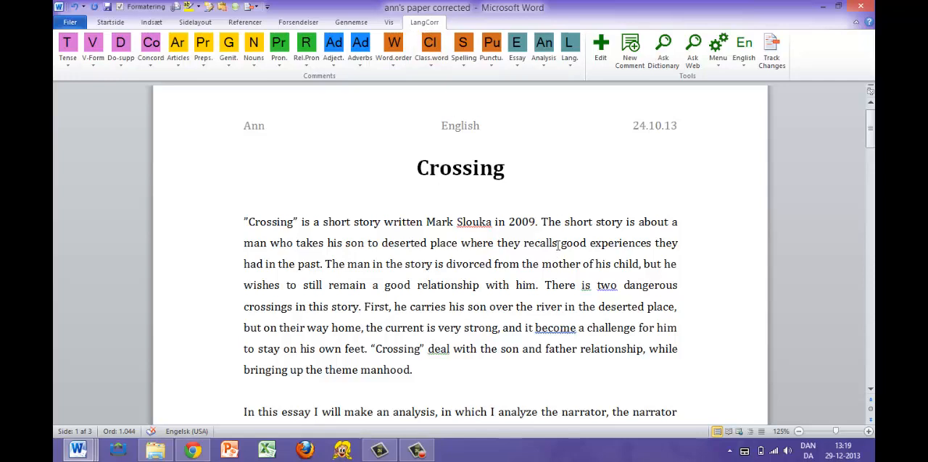
left_click_drag(557, 245, 507, 250)
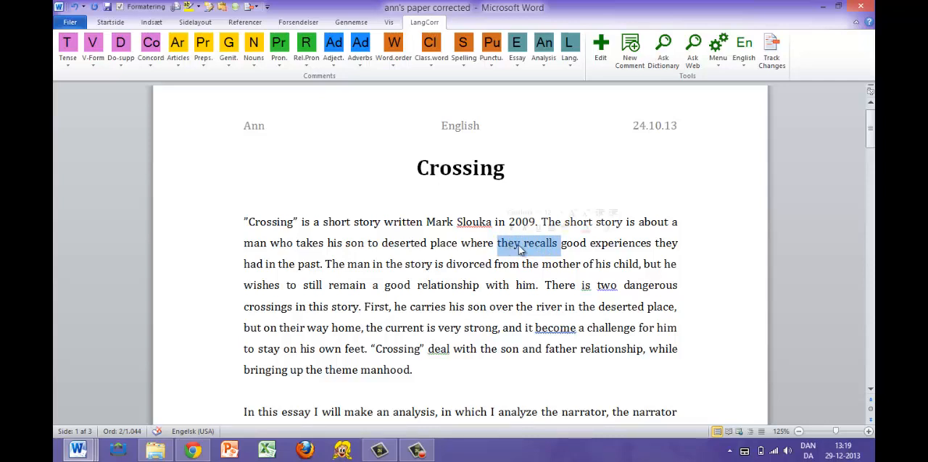
left_click(558, 245)
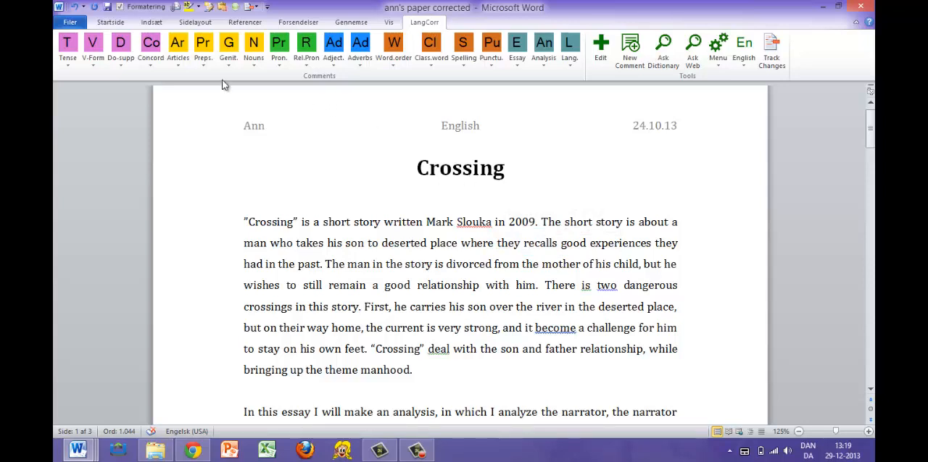
left_click(153, 50)
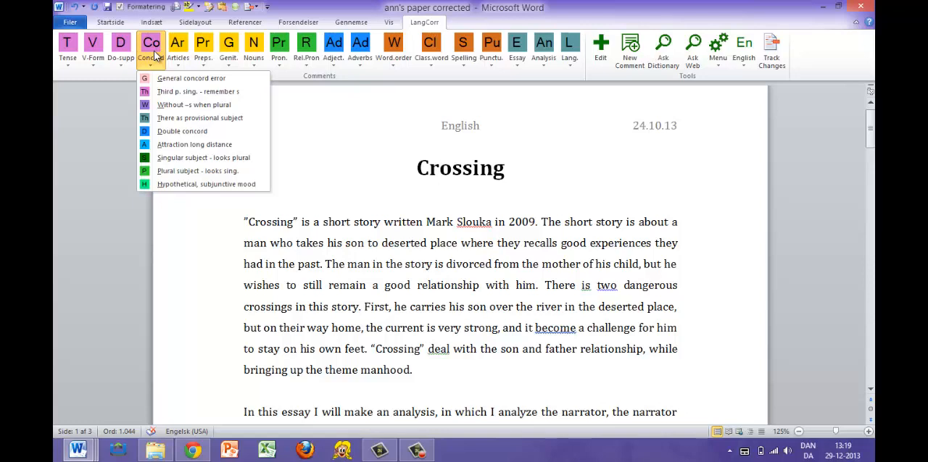
left_click(163, 106)
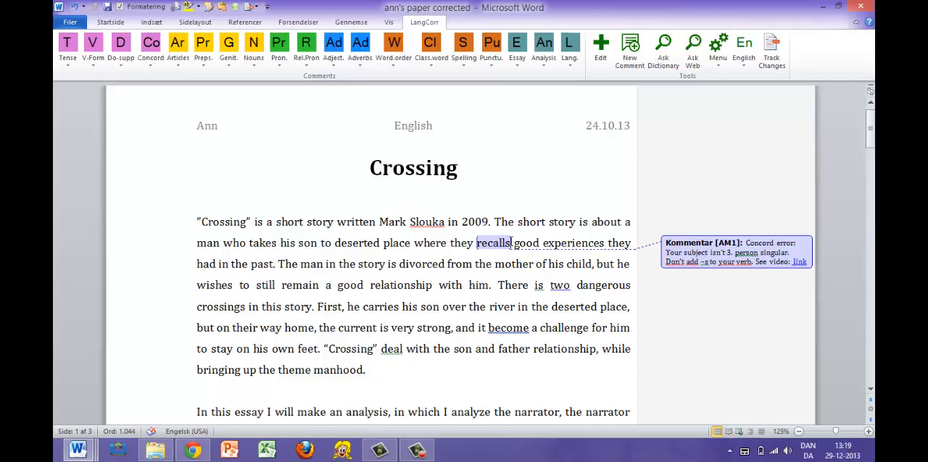
Attach the concord comment "There as provisional subject" to "is" in the sentence "There is two dangerous crossings in this story".
scroll(512, 246, "down", 1)
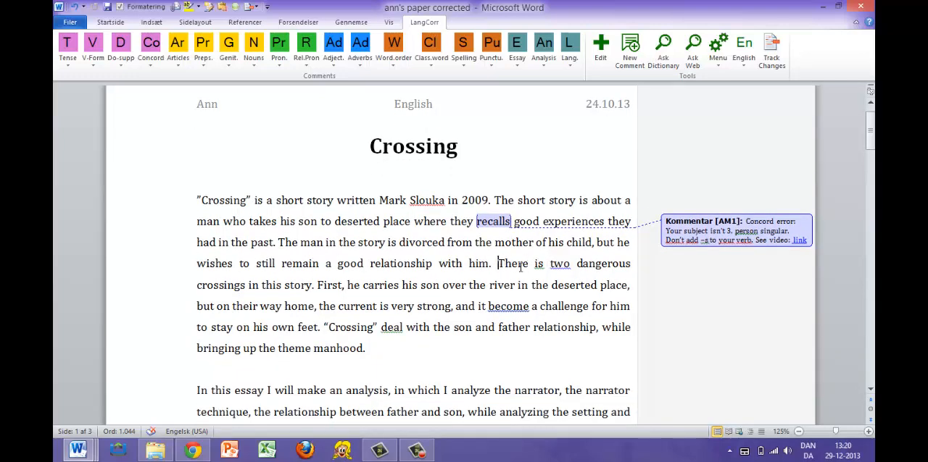
left_click_drag(520, 266, 313, 287)
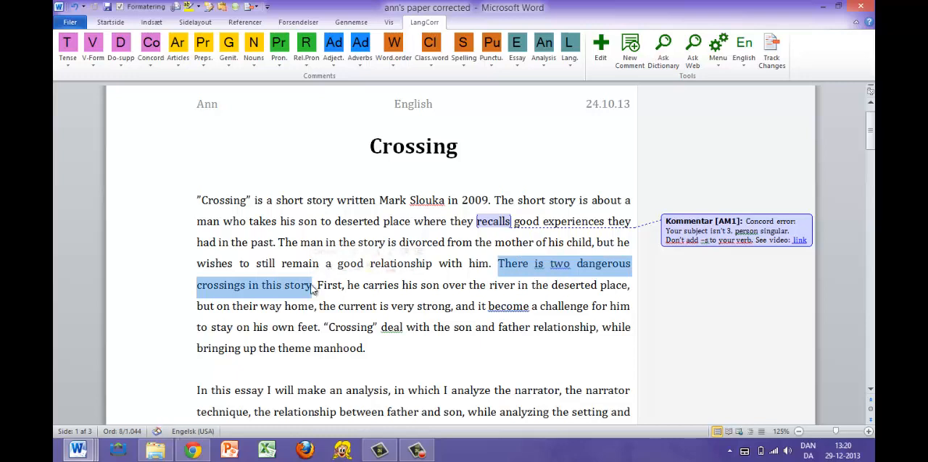
left_click(544, 264)
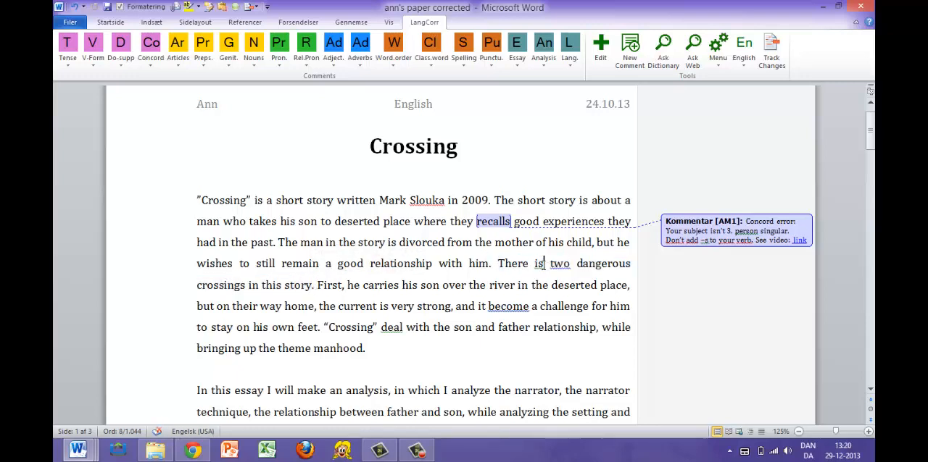
left_click(155, 58)
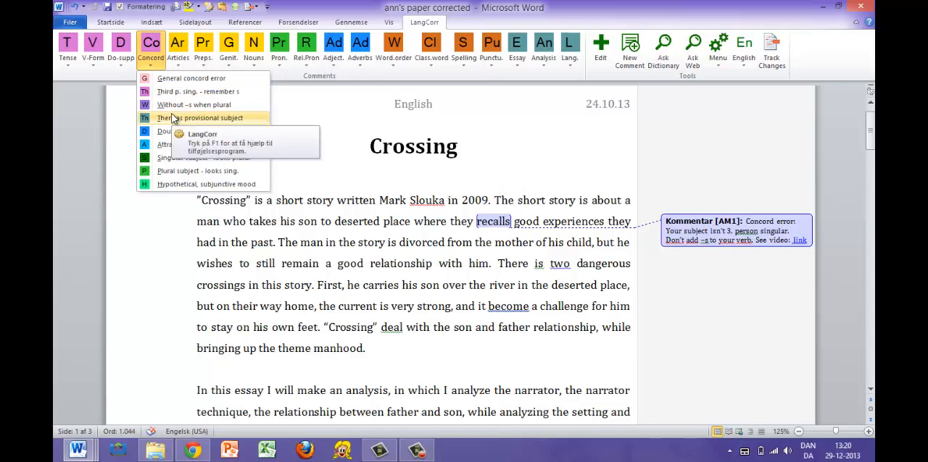
left_click(154, 118)
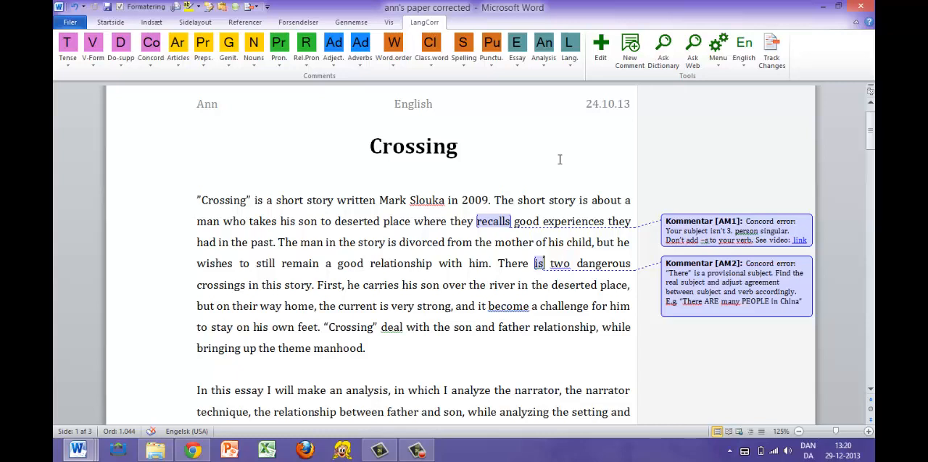
Turn off detailed comments for the Tense, V-Form, Do-supp and Concord buttons in the English profile and save the changes.
left_click(603, 52)
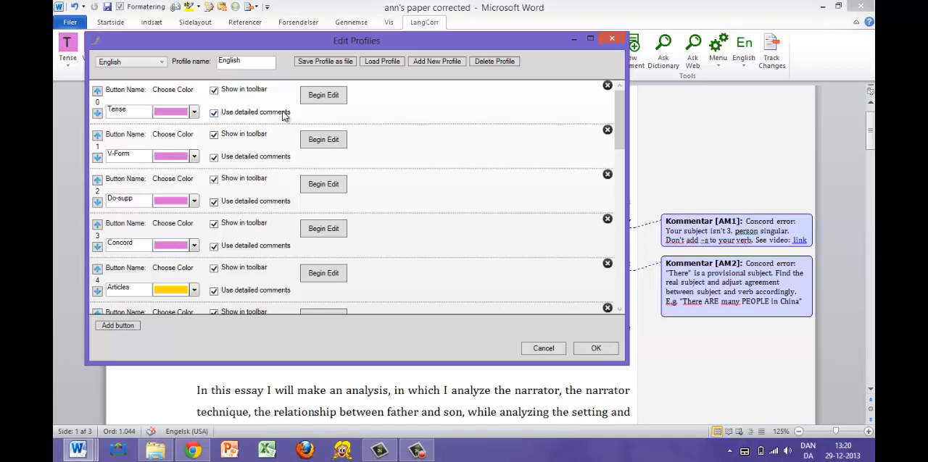
left_click(214, 114)
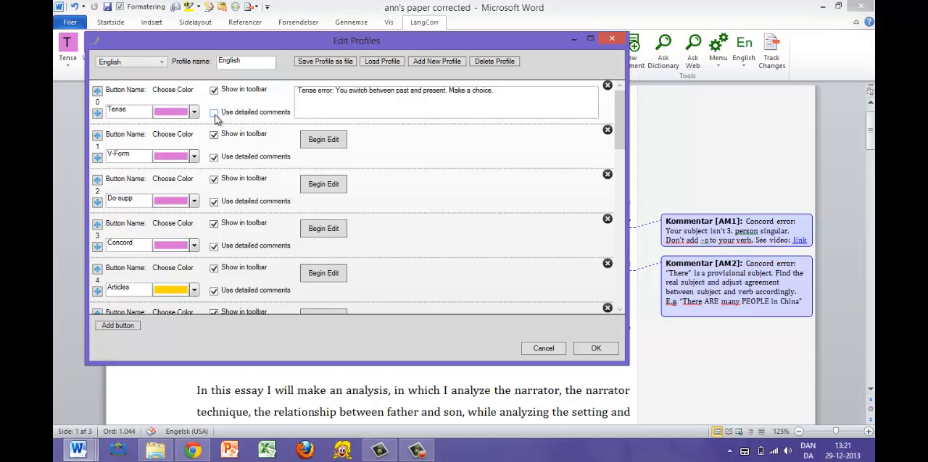
left_click(214, 157)
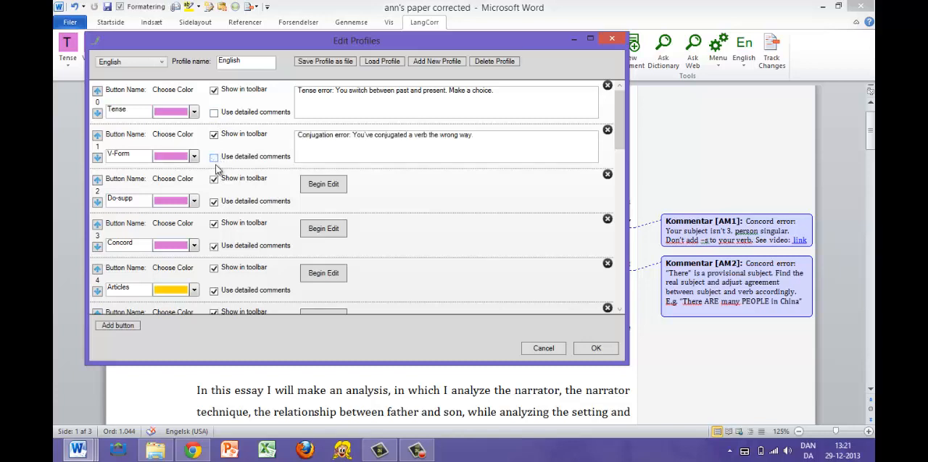
left_click(213, 202)
left_click(214, 247)
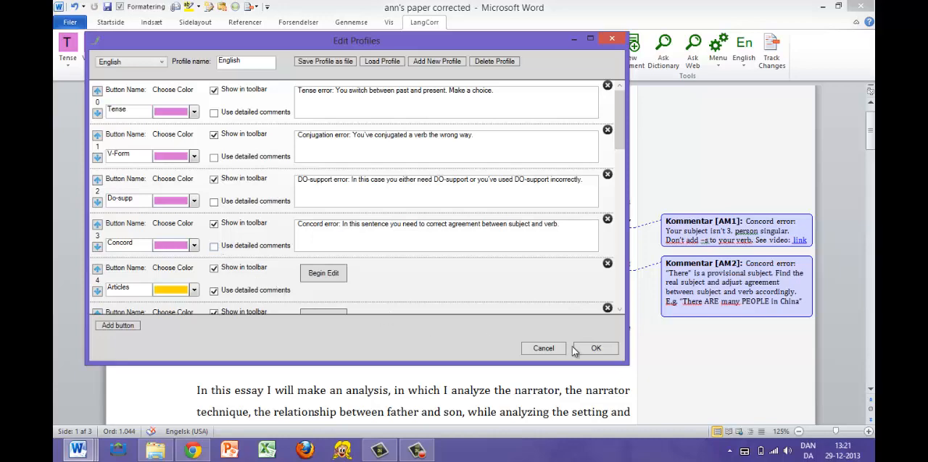
left_click(596, 349)
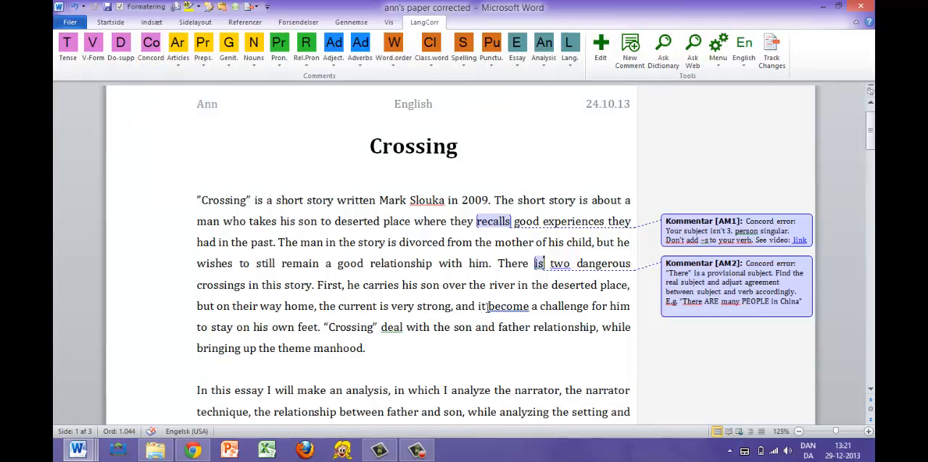
Attach the general Concord comment to the word "become" in the essay's first paragraph.
left_click_drag(479, 307, 513, 308)
left_click(530, 307)
left_click(153, 46)
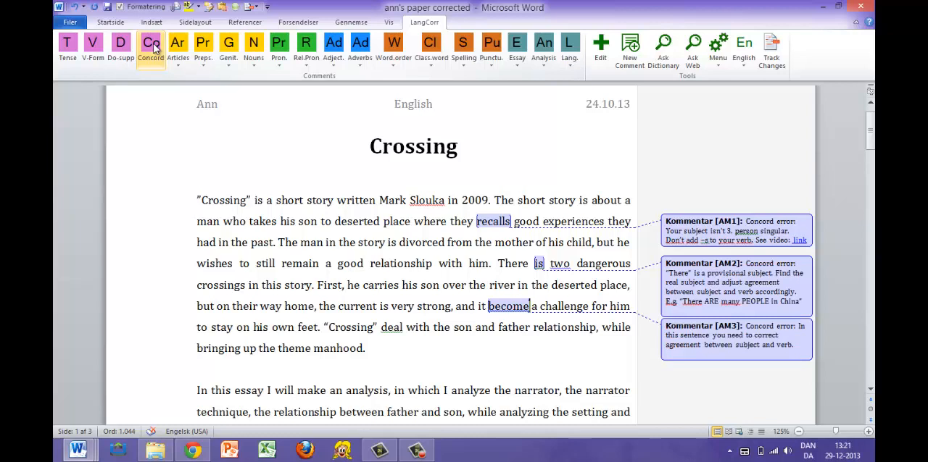
Attach the general Concord comment to the word "deal" in the last sentence of the first paragraph.
left_click(403, 327)
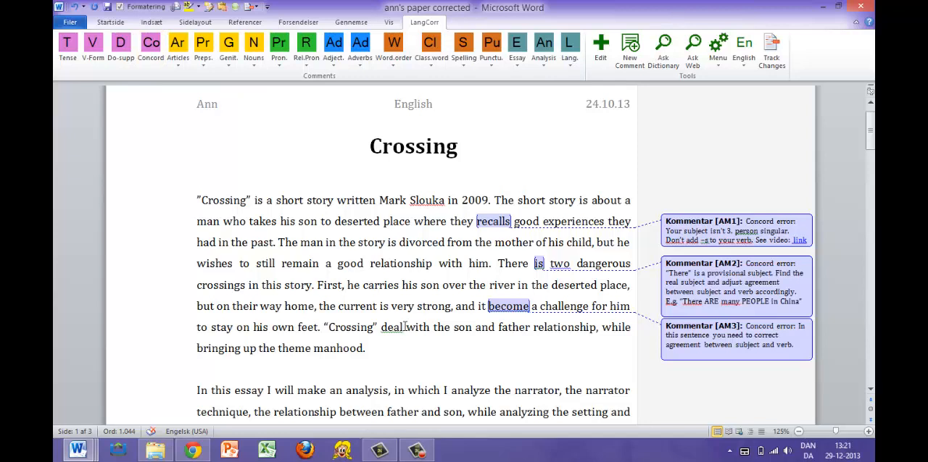
key("alt")
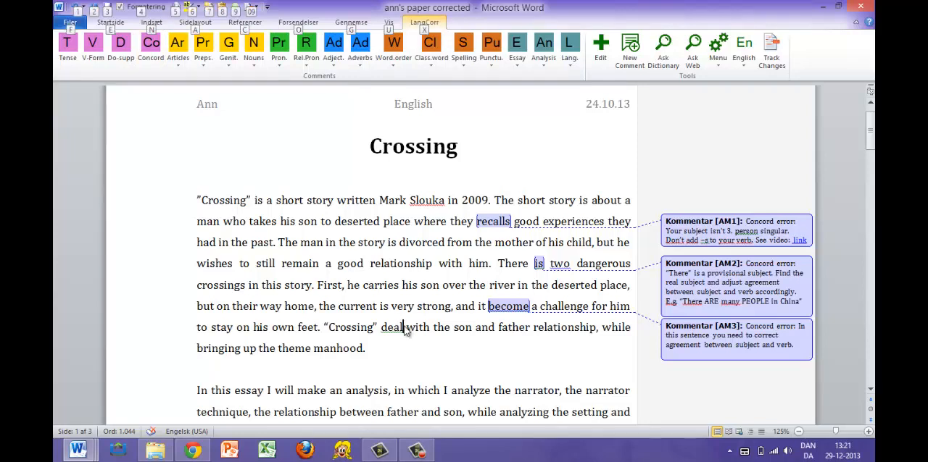
key("x")
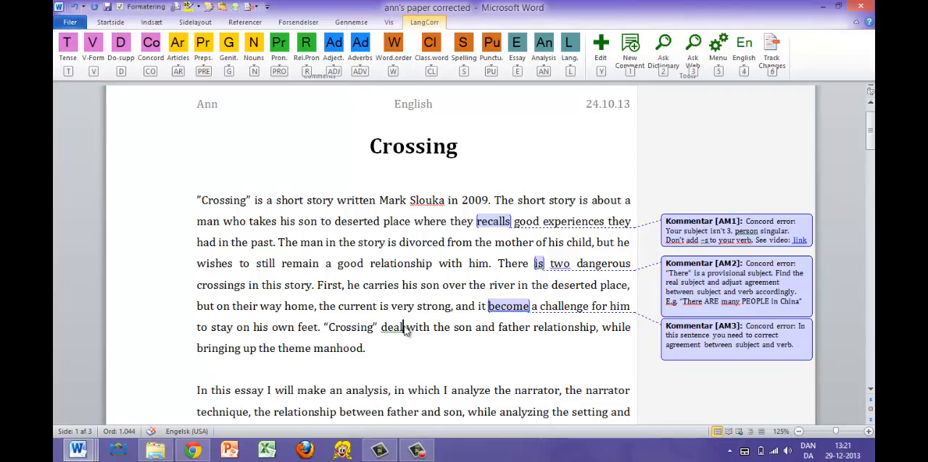
key("c")
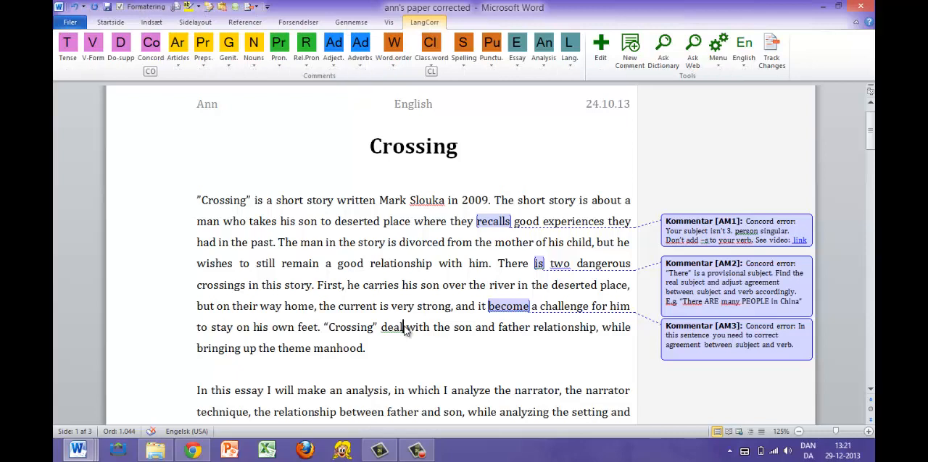
key("o")
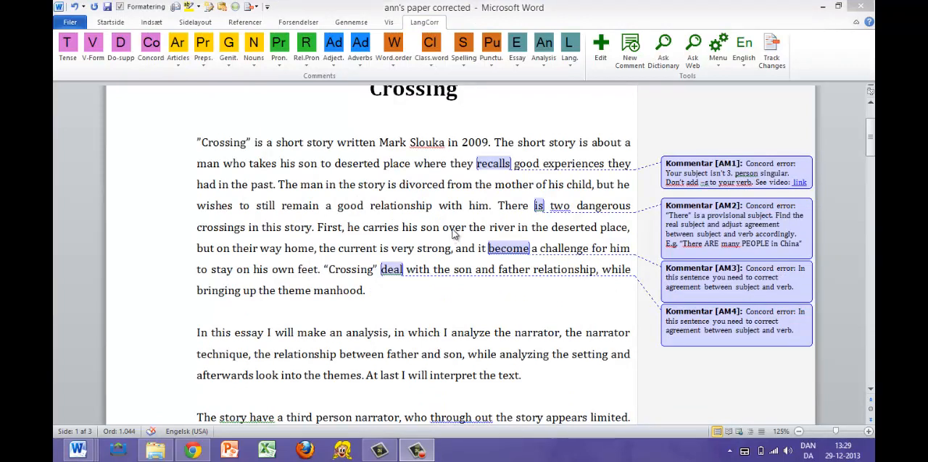
Replace the Concord button's comment text in the English profile with "Find the concord error.".
left_click(601, 48)
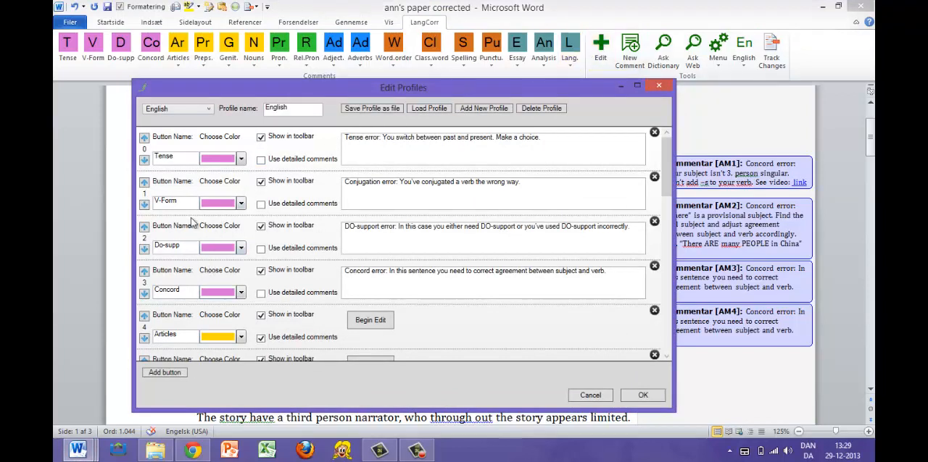
left_click(189, 290)
left_click_drag(618, 274, 340, 271)
key("Delete")
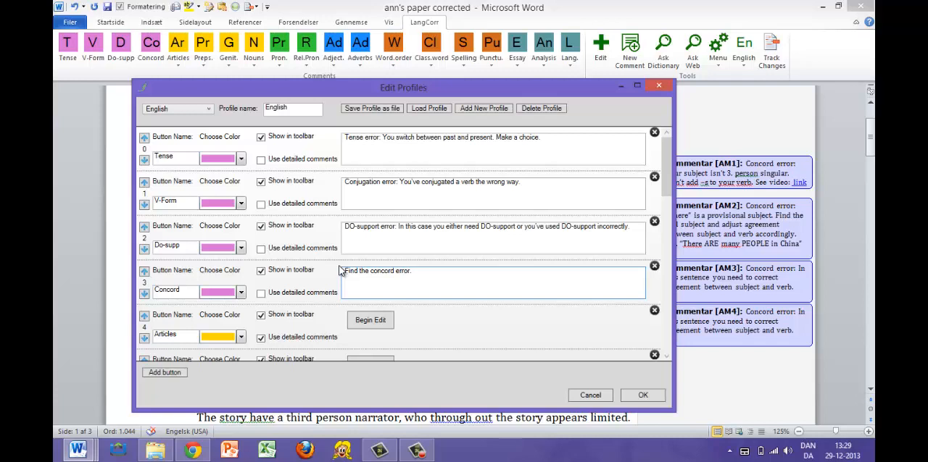
Turn on detailed comments for Concord and add "dfgdfg" to its general concord error comment.
left_click(262, 295)
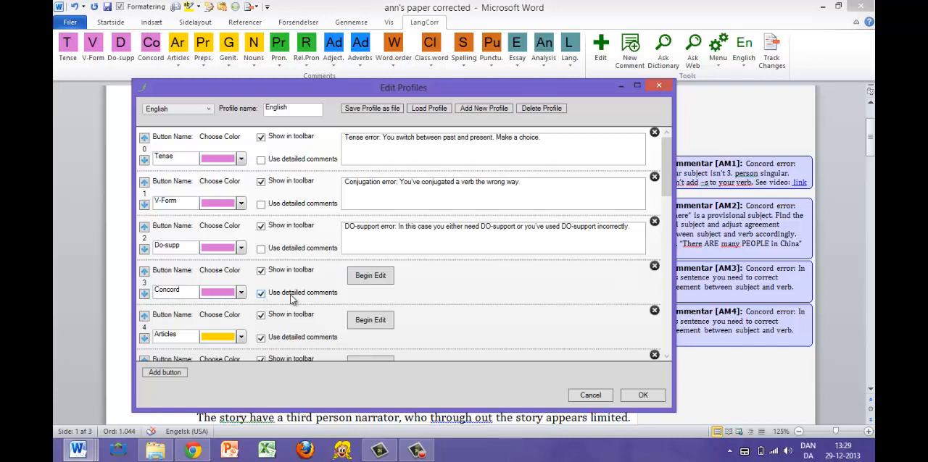
left_click(377, 282)
scroll(382, 276, "down", 2)
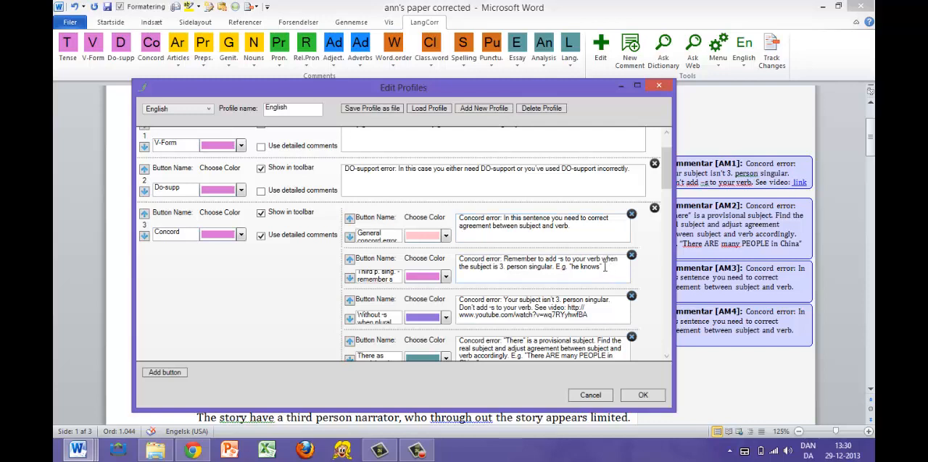
left_click(577, 230)
type("dfgdfg")
Turn off detailed comments for Concord and expand the detailed comments of the Articles button.
left_click(260, 235)
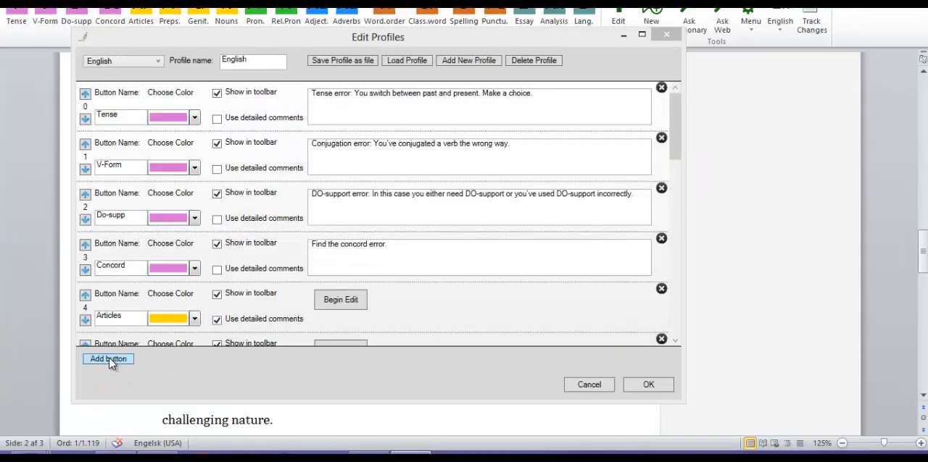
left_click(343, 304)
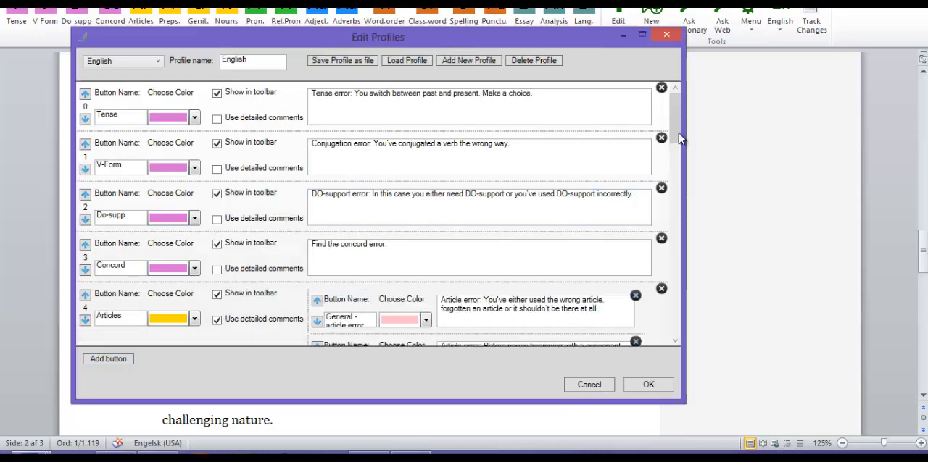
left_click_drag(678, 152, 674, 222)
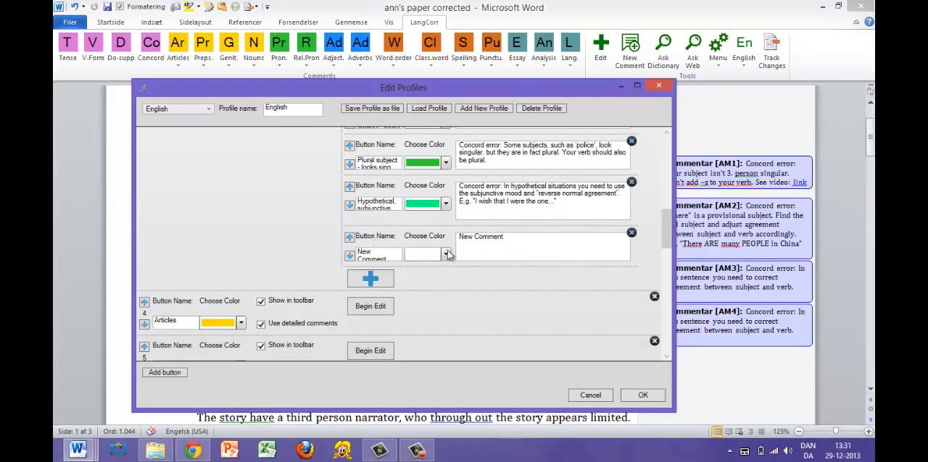
Delete the blank "New Comment" entry from the Concord button's detailed comments and save the profile changes.
left_click(632, 234)
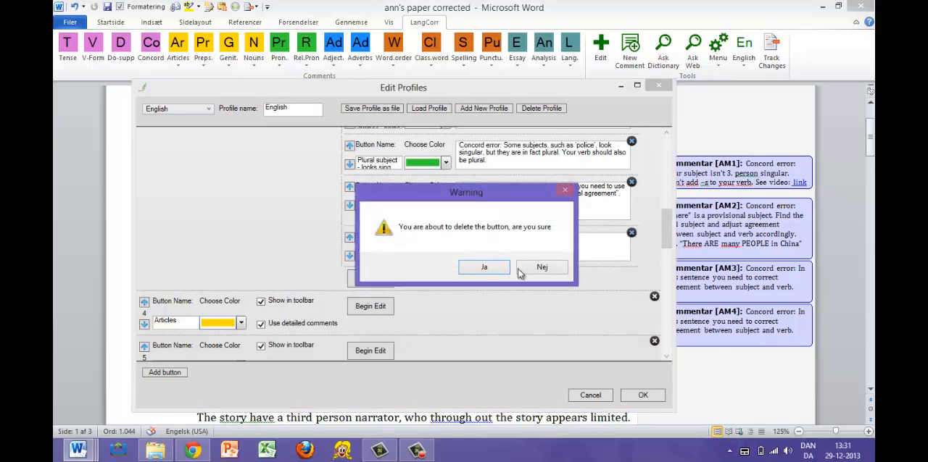
left_click(481, 269)
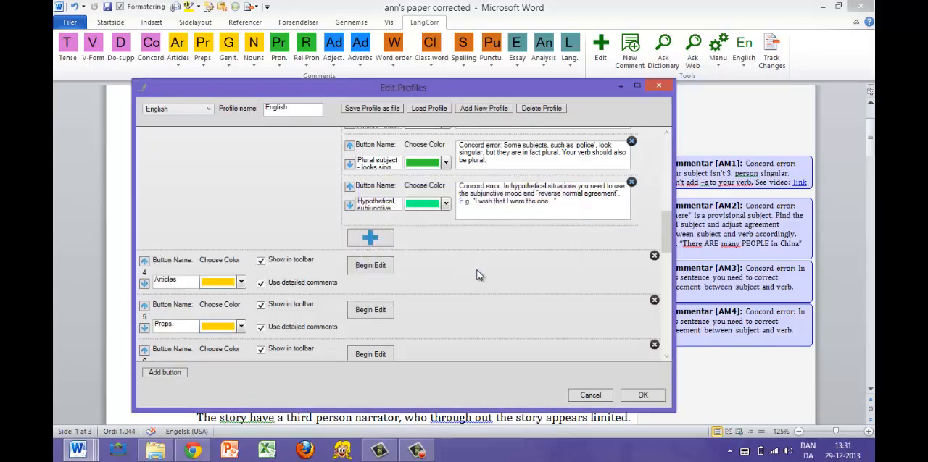
left_click(642, 395)
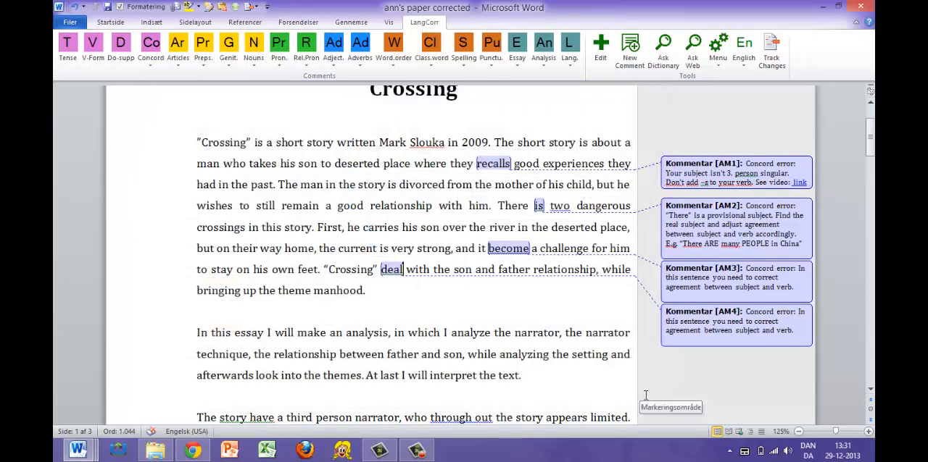
Add a new empty LangCorr profile and give it two new comment buttons.
left_click(600, 49)
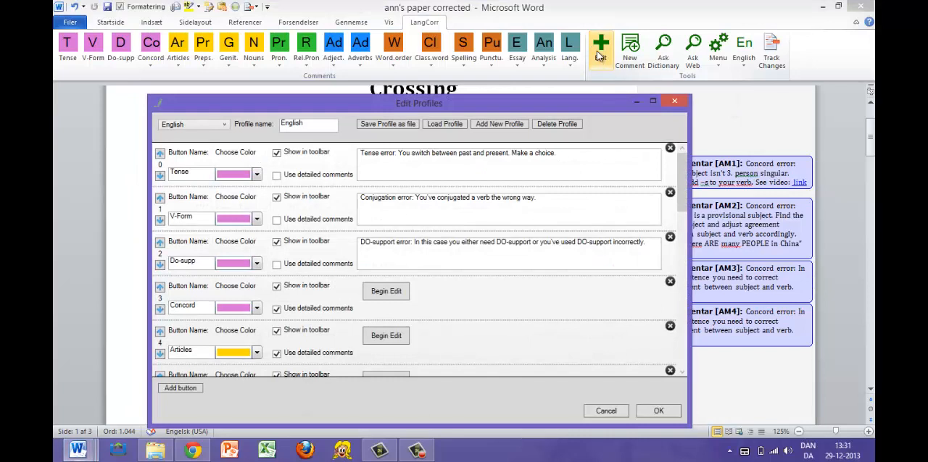
left_click(500, 124)
left_click(179, 388)
left_click(180, 389)
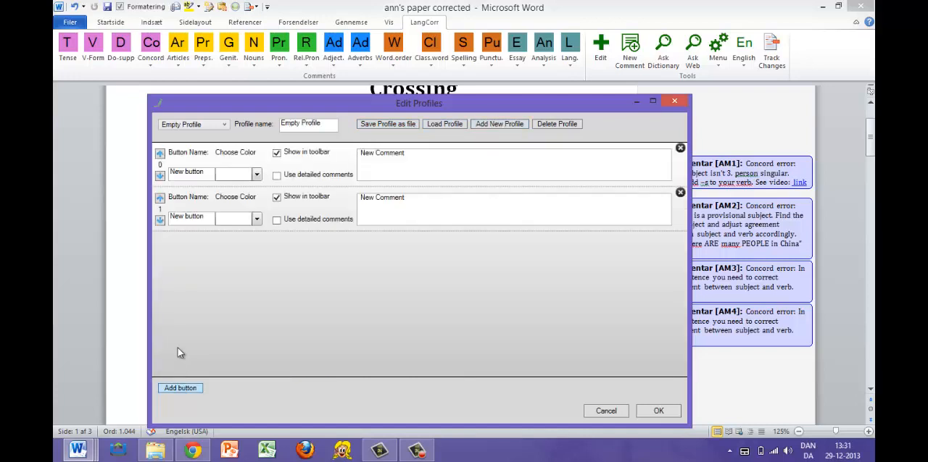
Rename the first button of the empty profile "Hello", colour it pink-violet and save the profile.
left_click(171, 177)
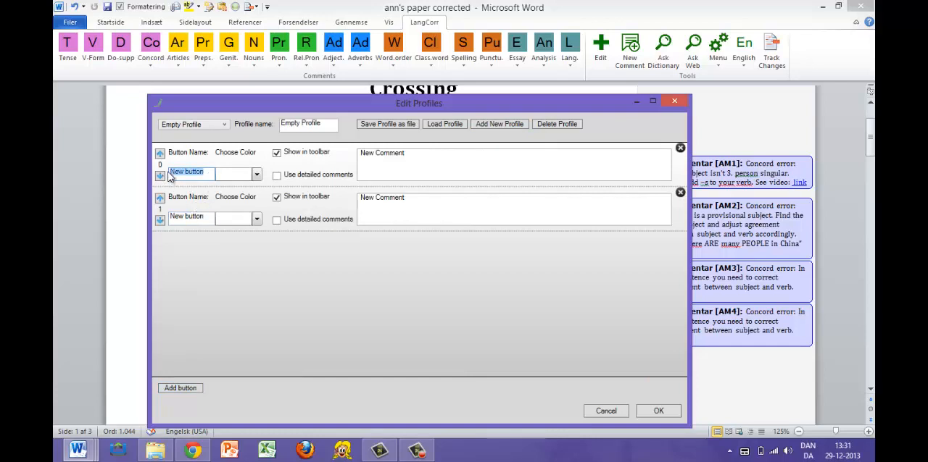
type("Hello")
left_click(256, 174)
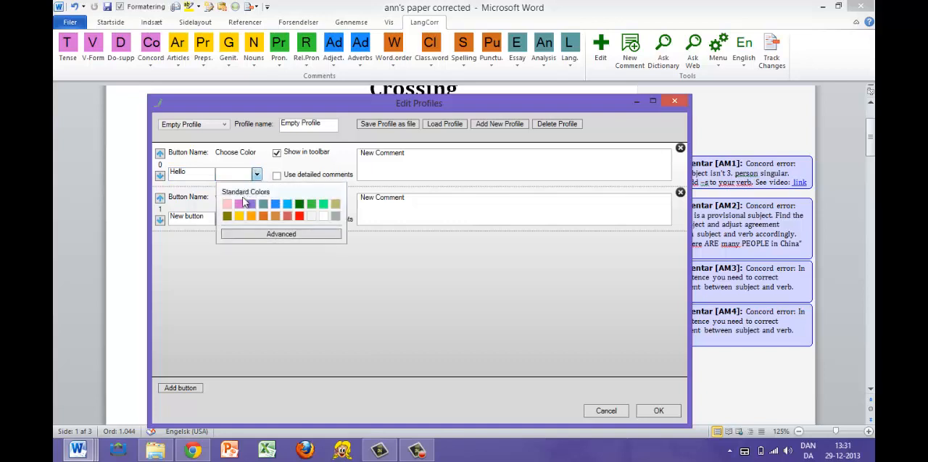
left_click(241, 204)
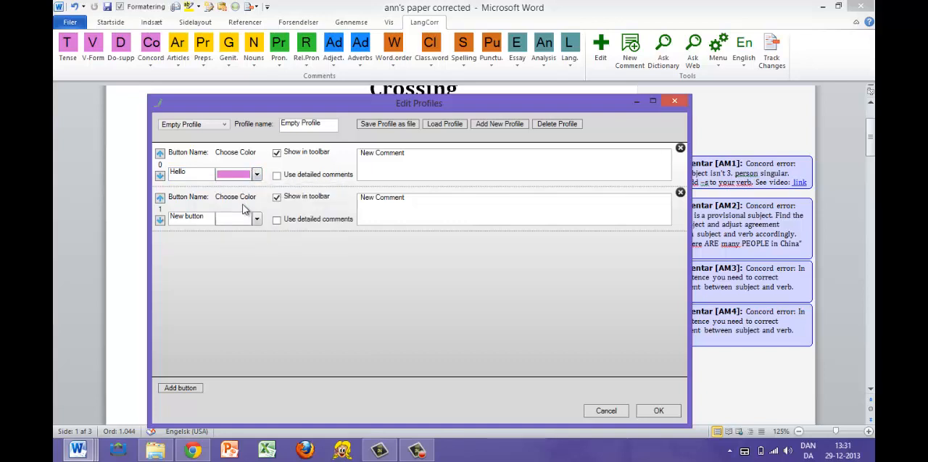
left_click(658, 411)
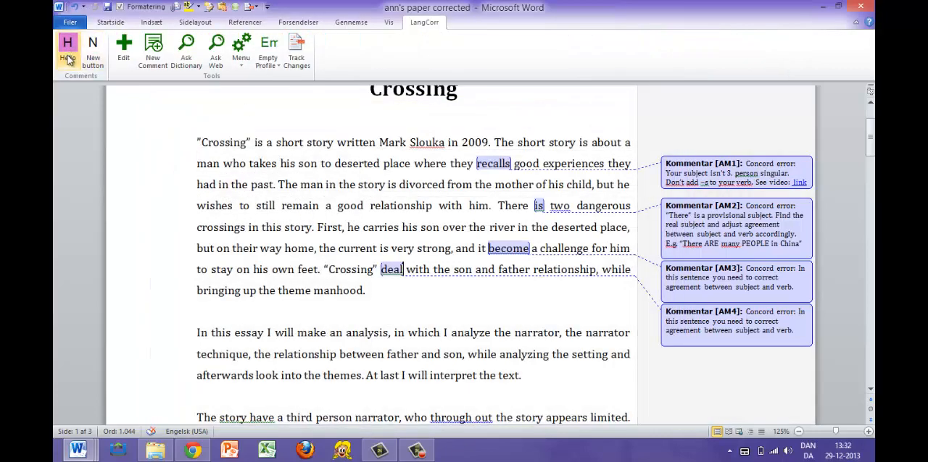
Reopen the profile editor and switch the active profile back to English.
left_click(123, 49)
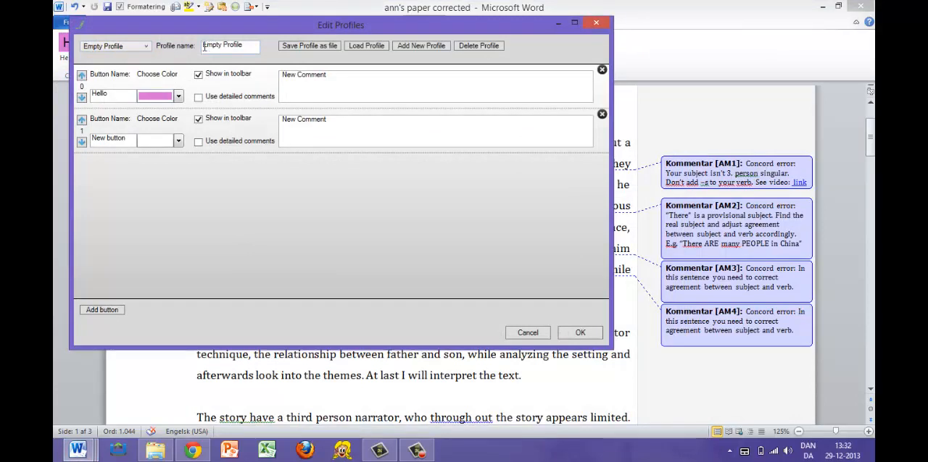
left_click(148, 46)
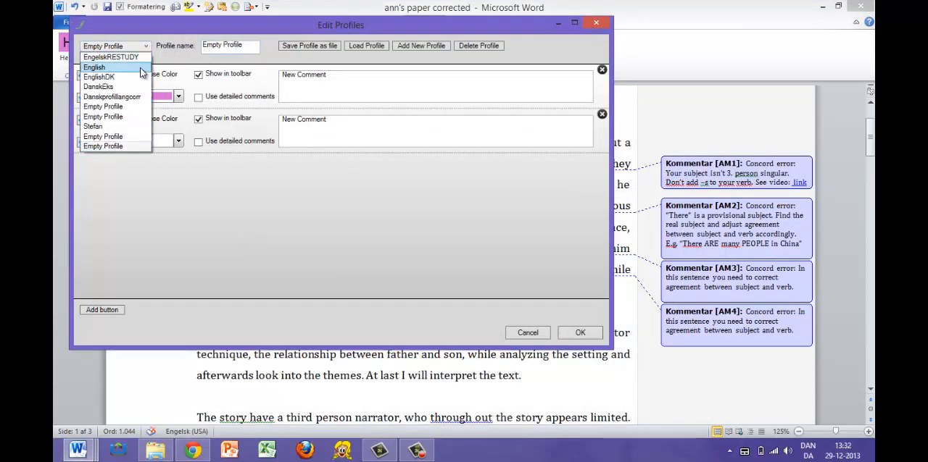
left_click(142, 68)
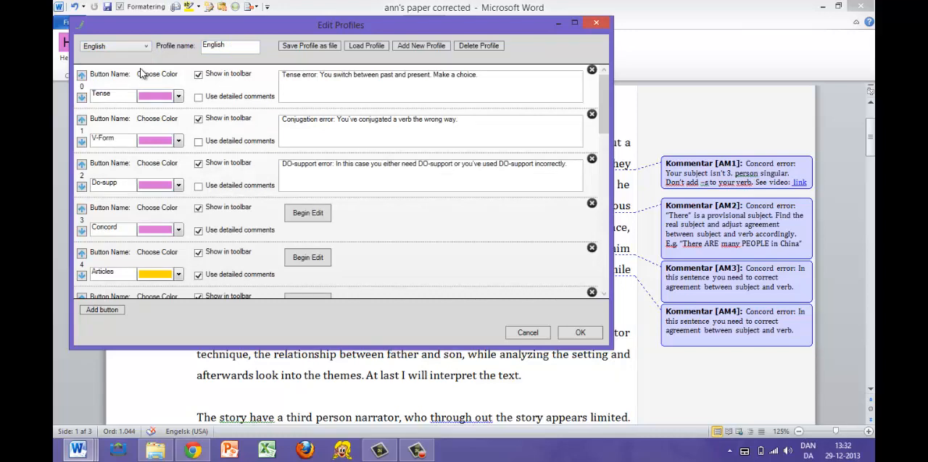
left_click(580, 332)
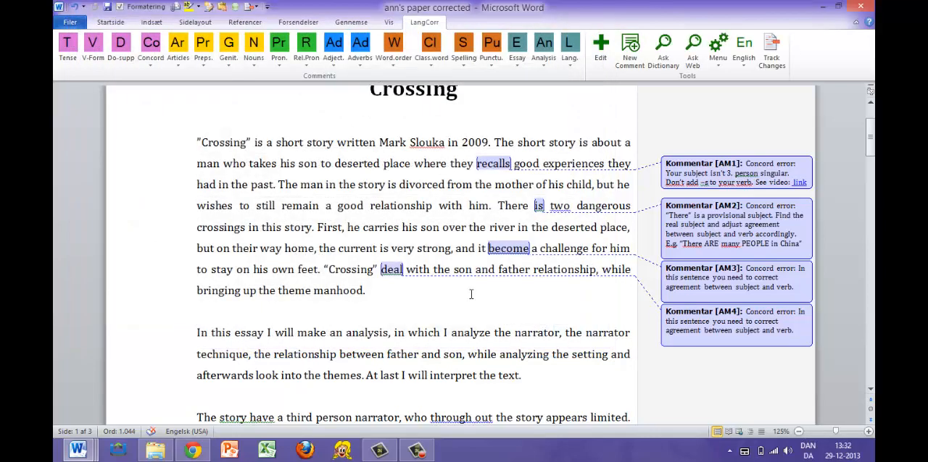
Attach the Concord comment to "have" in "The story have a third person narrator".
scroll(471, 294, "down", 1)
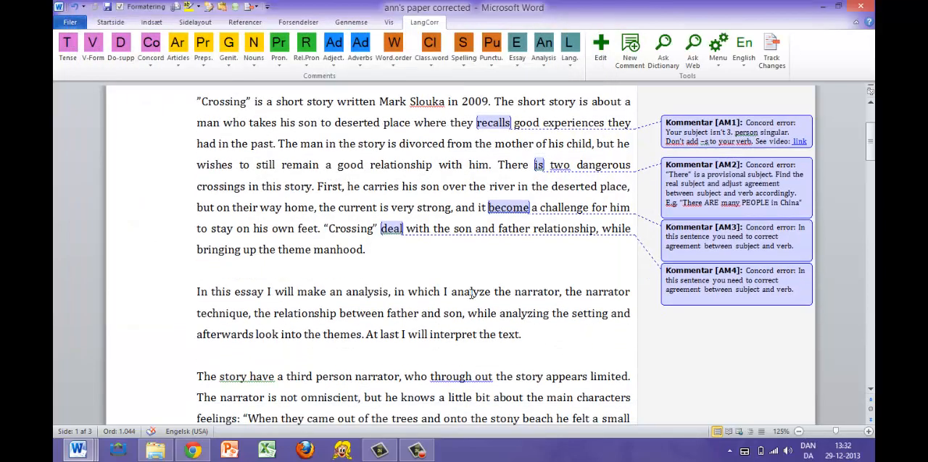
scroll(471, 295, "down", 1)
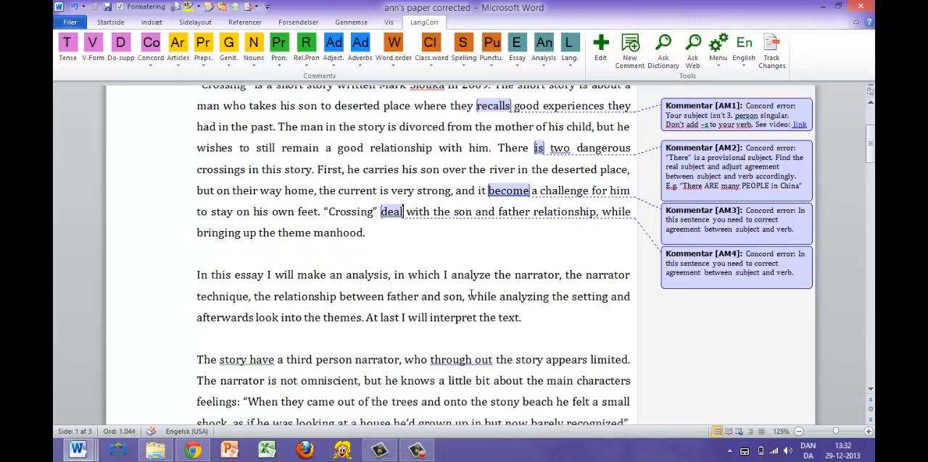
scroll(471, 294, "down", 1)
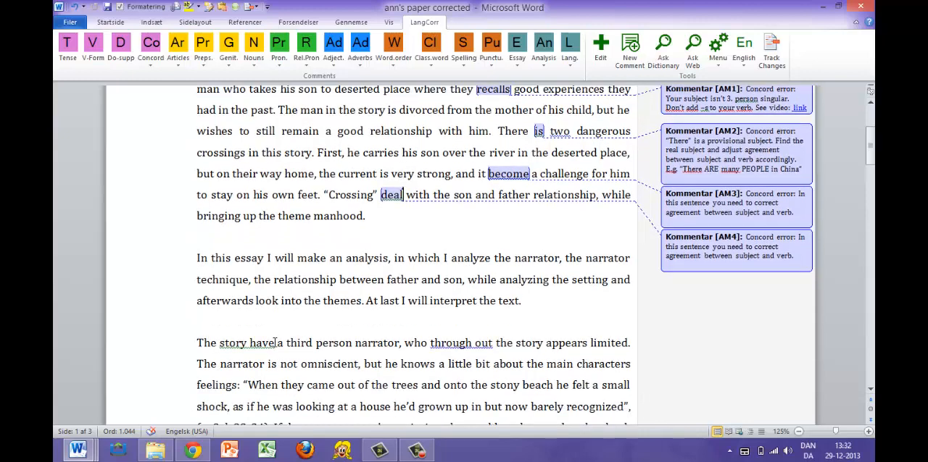
left_click_drag(276, 343, 236, 349)
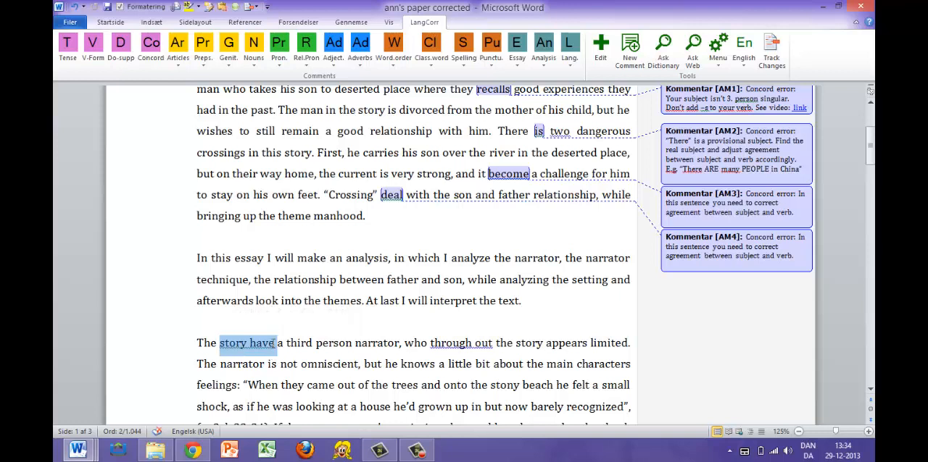
key("Right")
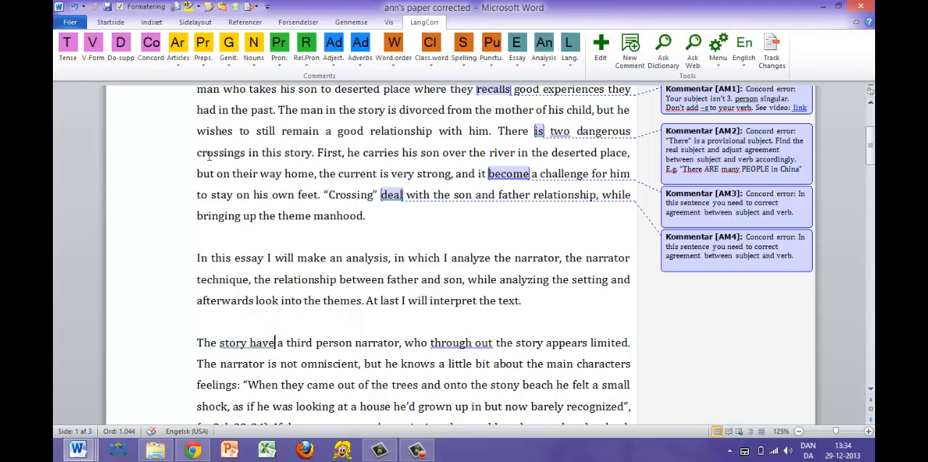
left_click(154, 45)
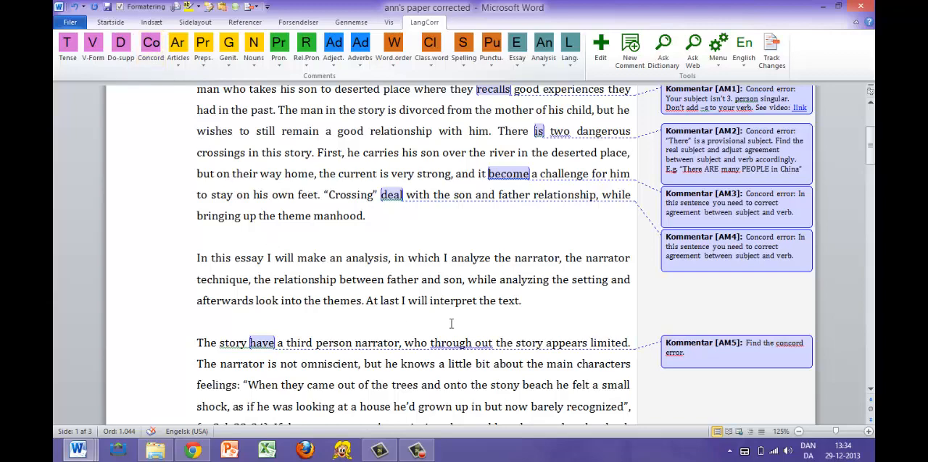
Attach the Concord comment to "use" in the sentence about many narrator techniques.
scroll(509, 355, "down", 1)
scroll(508, 355, "down", 1)
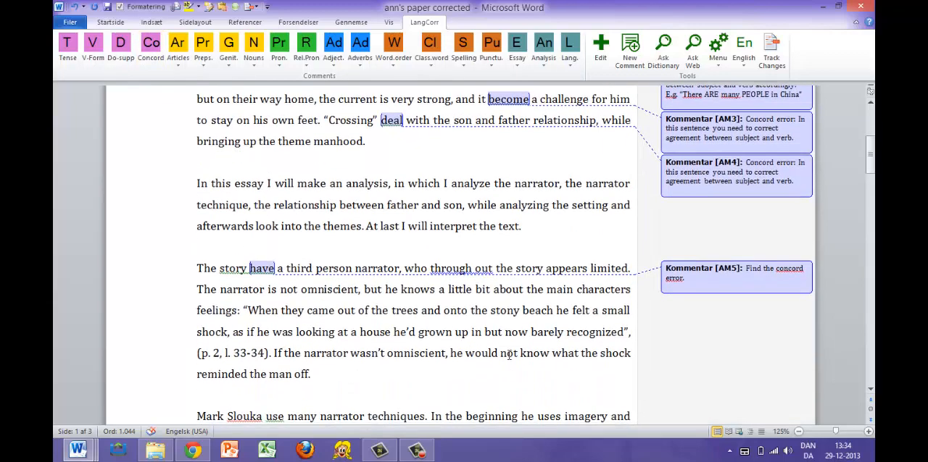
scroll(409, 355, "down", 1)
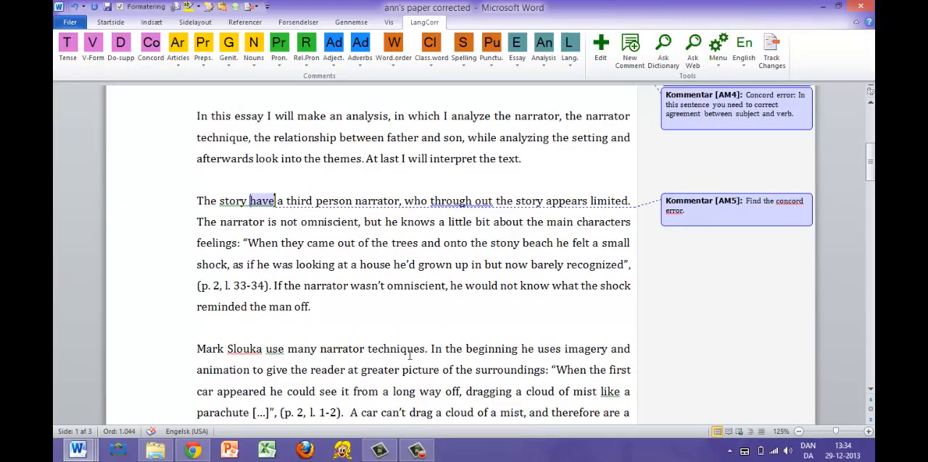
left_click_drag(287, 355, 198, 354)
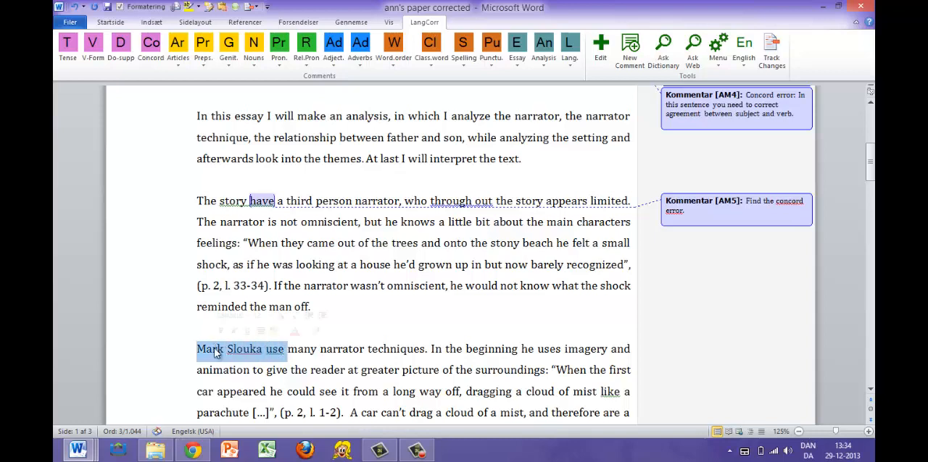
left_click(287, 355)
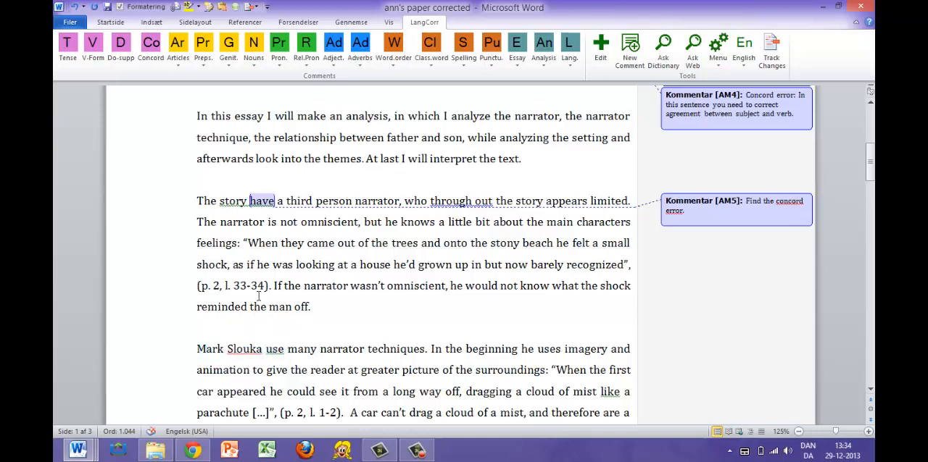
left_click(150, 48)
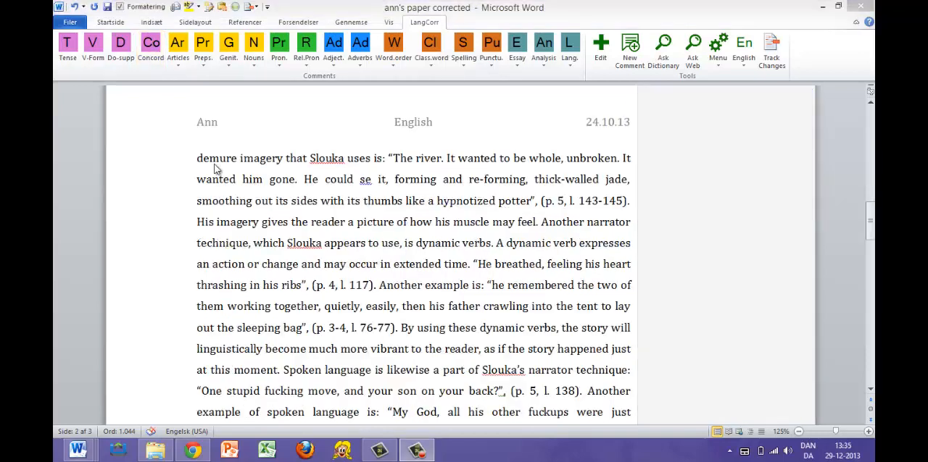
Look up the word "demure" from the top of page 2 in the online dictionary and highlight its definition.
left_click(202, 161)
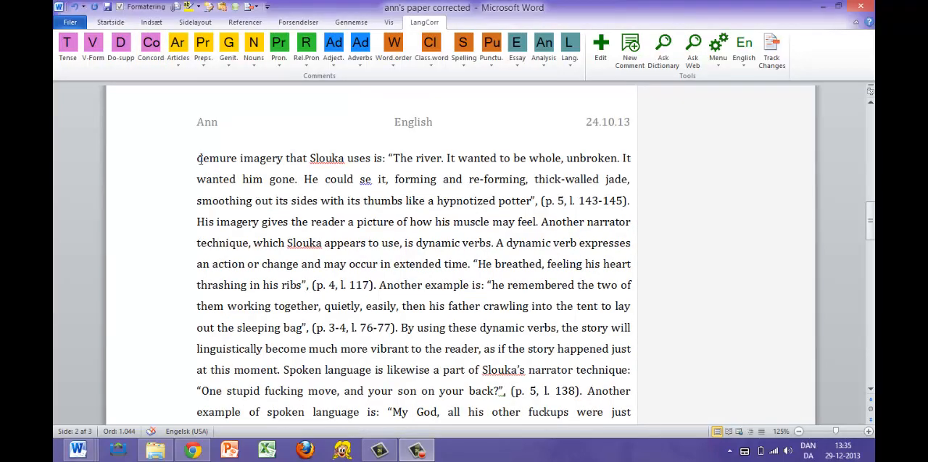
left_click(200, 160)
mouse_move(205, 159)
left_mouse_down()
mouse_move(270, 160)
mouse_move(202, 165)
left_mouse_up()
left_click(236, 159)
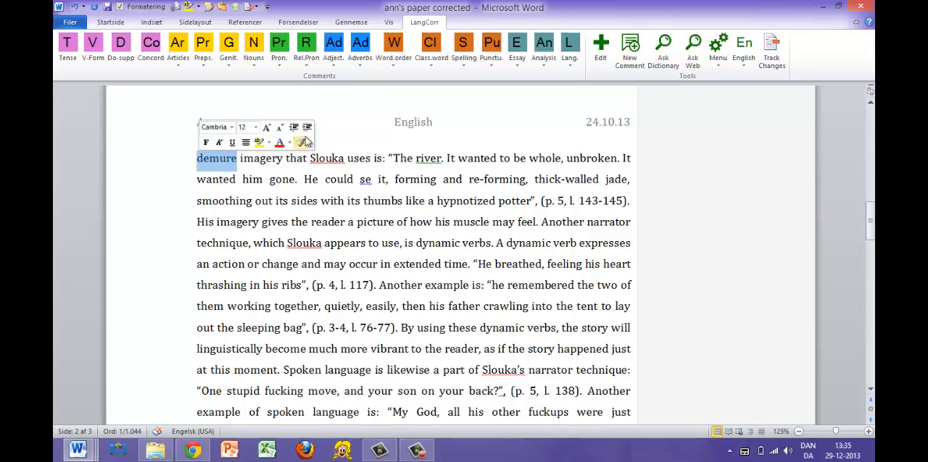
left_click(663, 51)
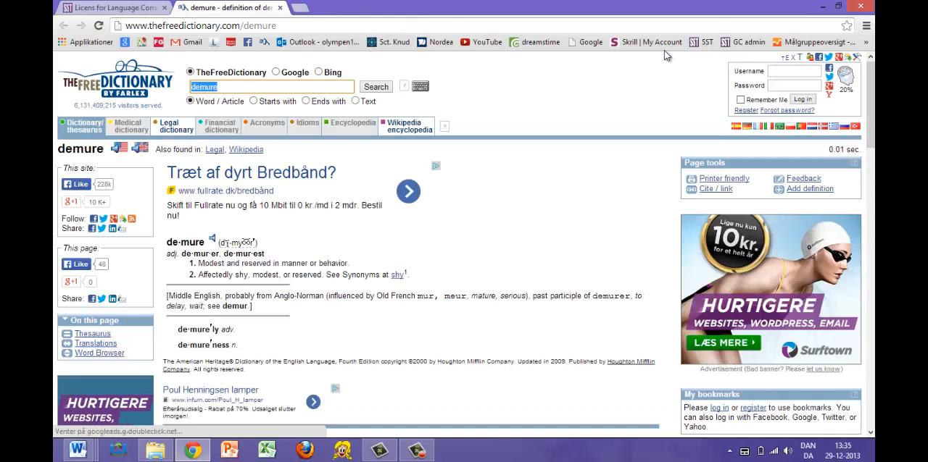
left_click_drag(167, 242, 415, 279)
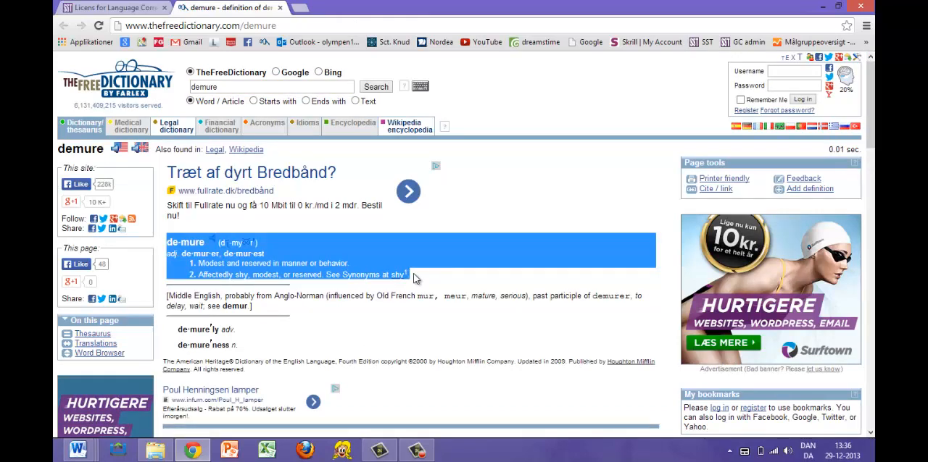
Switch back to Word and search the web for the essay's phrase "demure imagery".
key("alt+Tab")
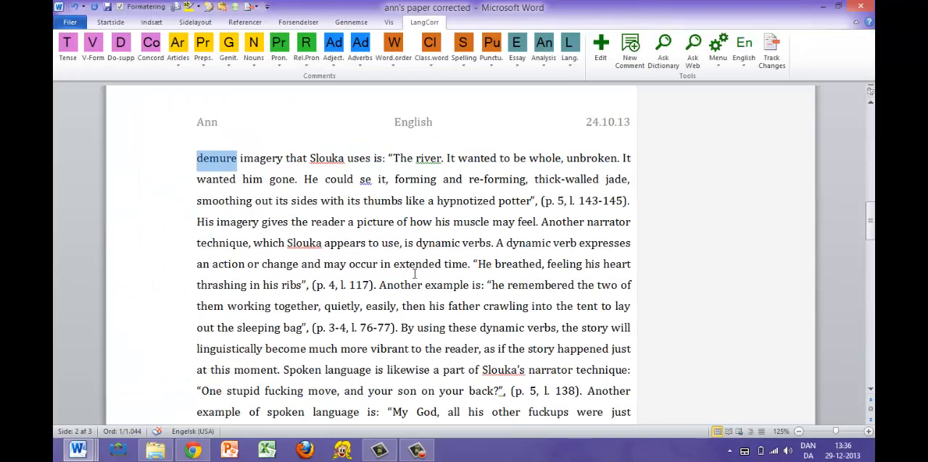
left_click(265, 159, "shift")
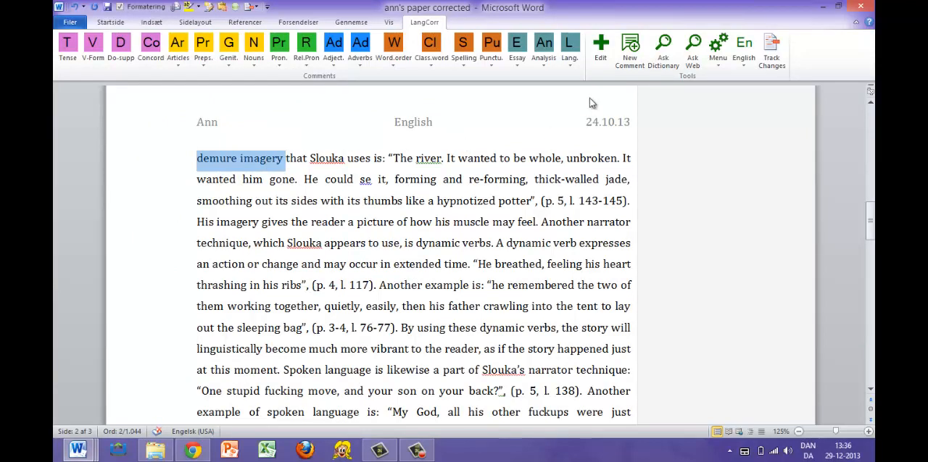
left_click(692, 58)
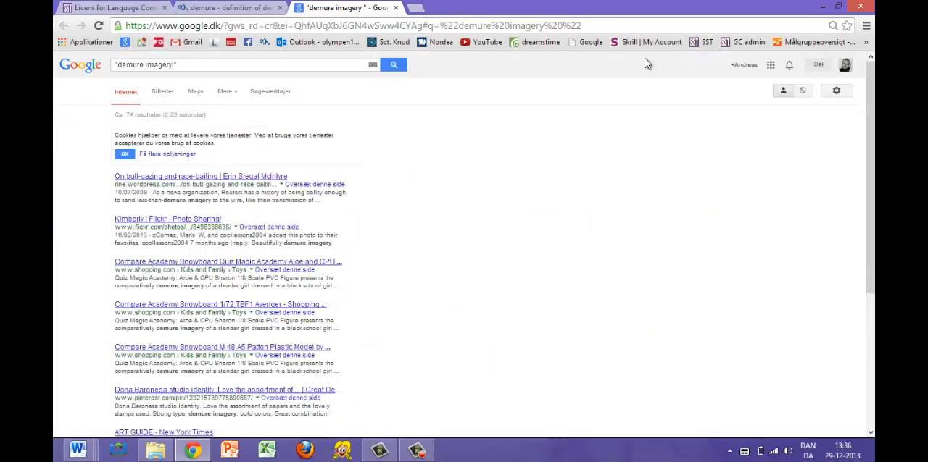
triple_click(160, 65)
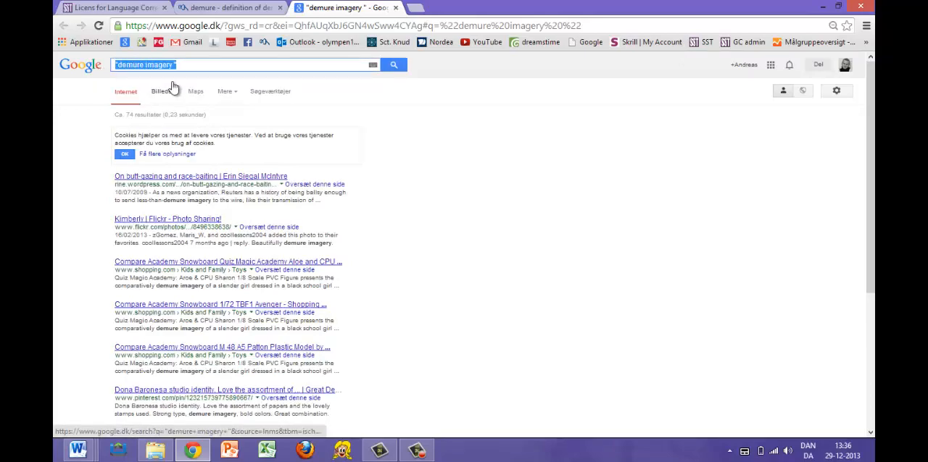
Add two line breaks after the essay's last paragraph in Word and open the LangCorr statistics.
scroll(290, 162, "down", 15)
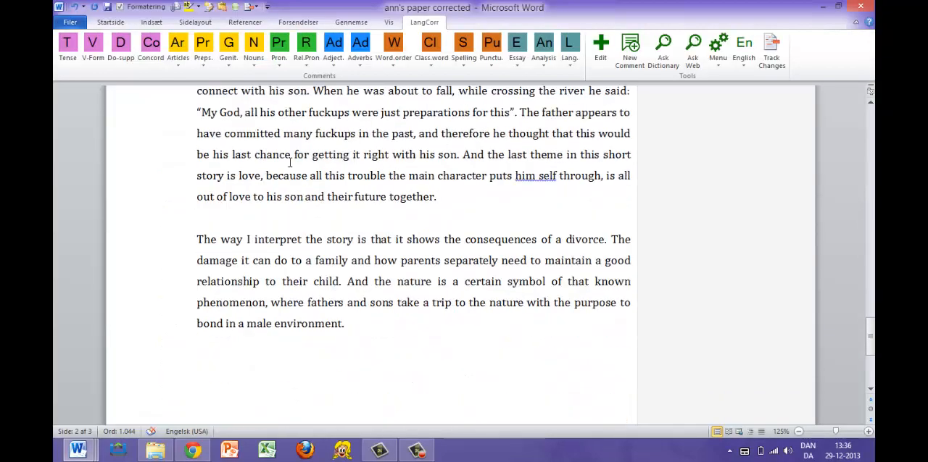
scroll(290, 163, "down", 4)
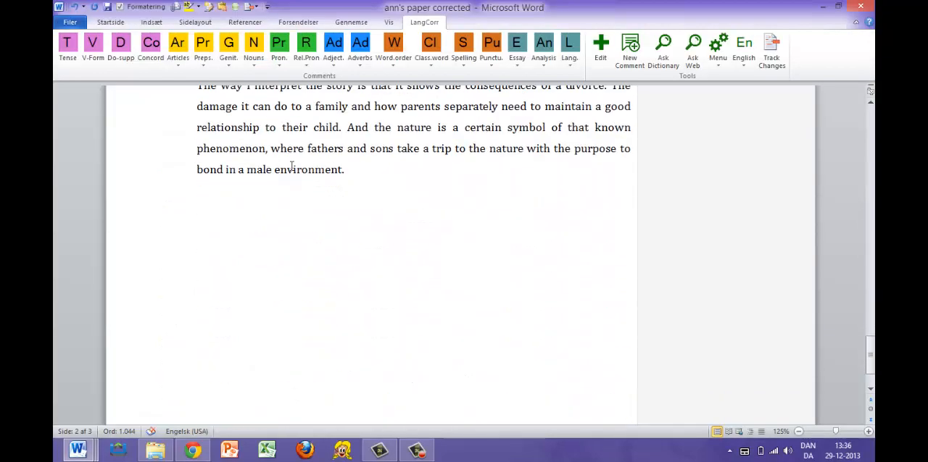
key("Return")
key("Return")
left_click(720, 63)
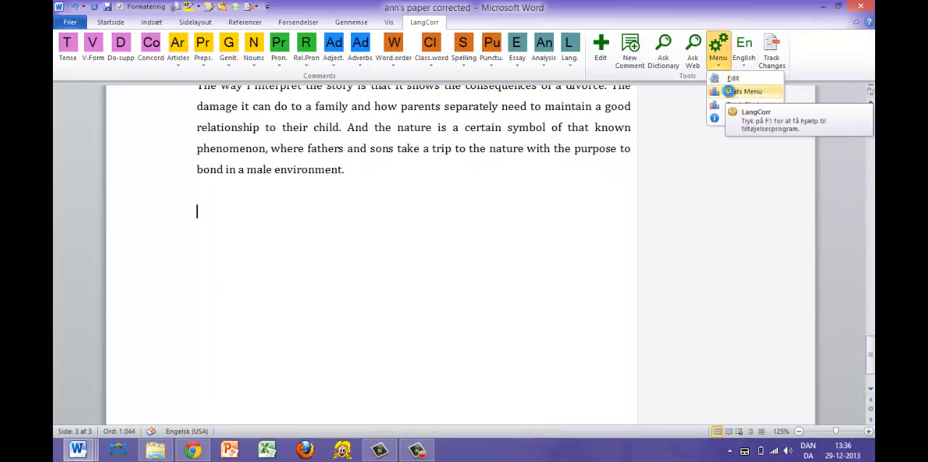
left_click(731, 95)
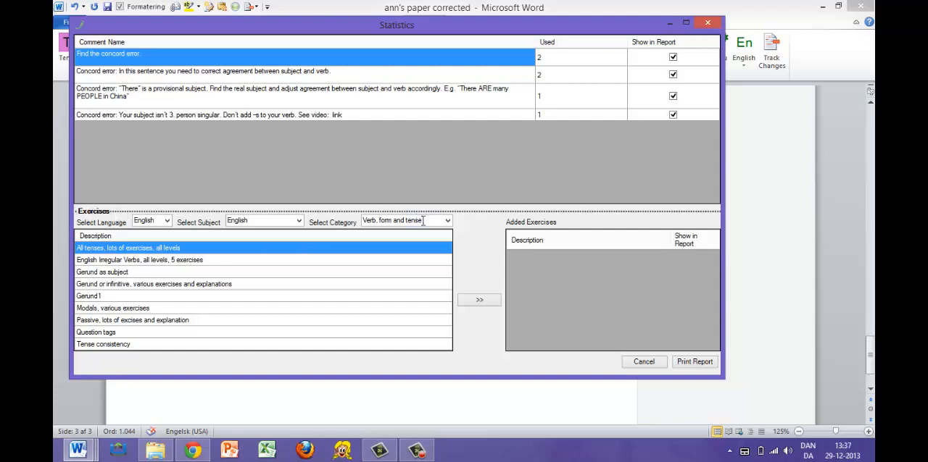
Add the "S P agreement" exercise from the Concord category to the statistics report.
left_click(449, 222)
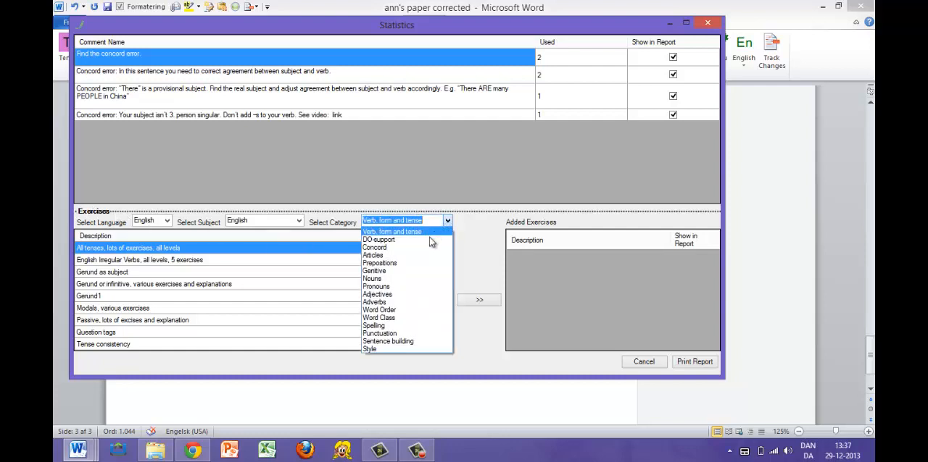
left_click(428, 248)
left_click(110, 249)
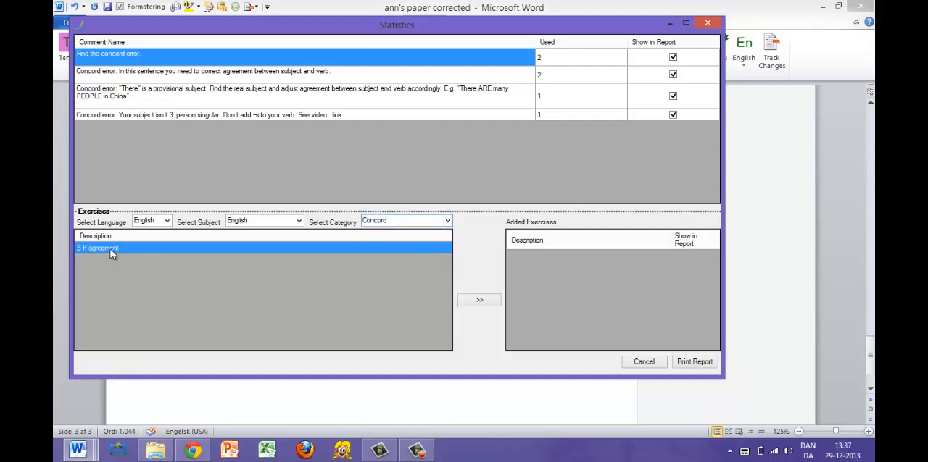
left_click(487, 301)
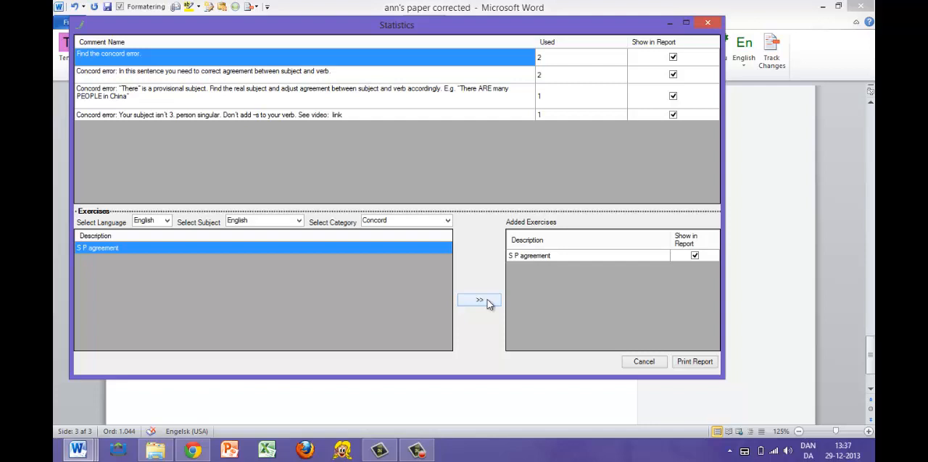
Print the statistics report into the essay and agree to save the comments online for student progress.
left_click(692, 361)
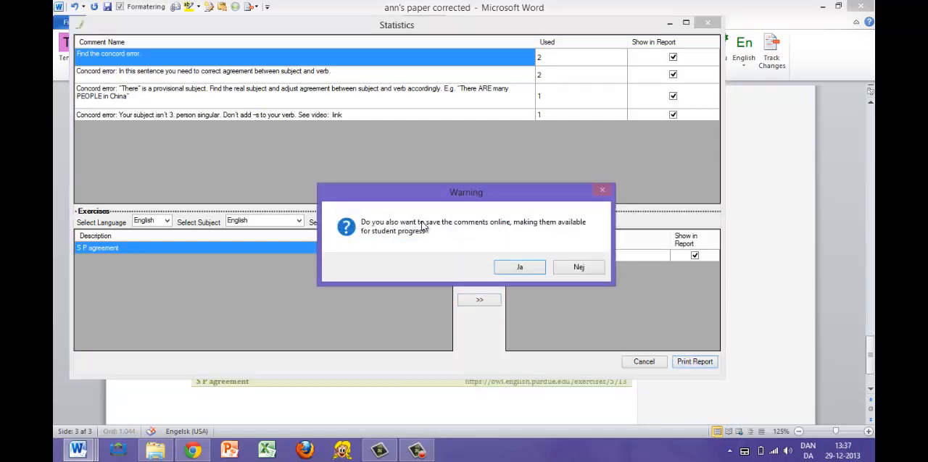
left_click(519, 268)
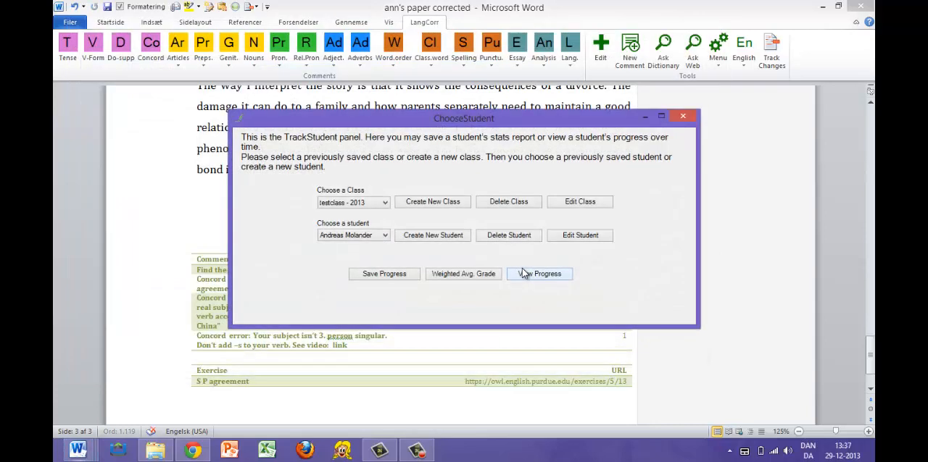